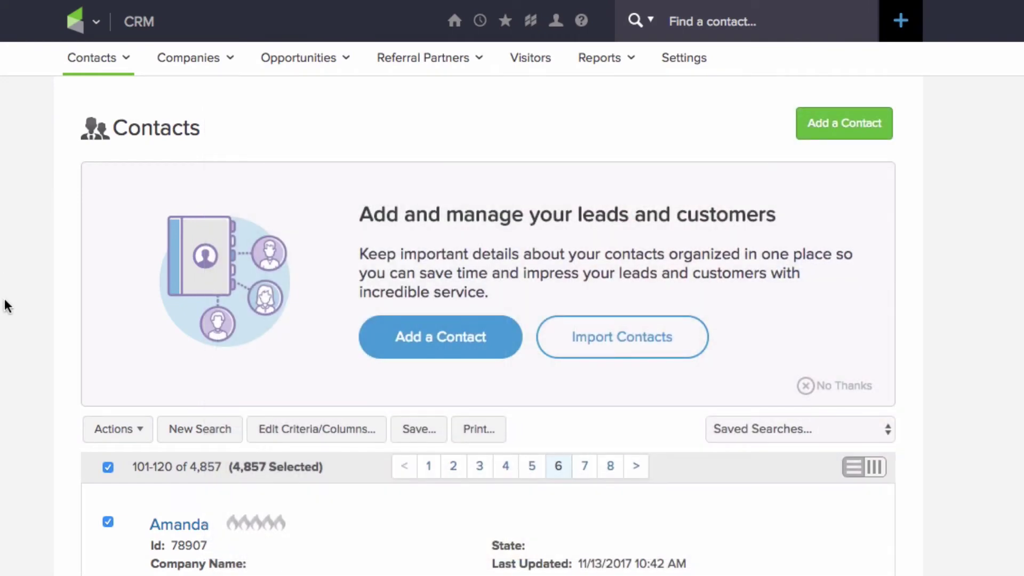
{"action": "scroll", "coordinate": [4, 298], "scroll_direction": "down", "scroll_amount": 1}
{"action": "scroll", "coordinate": [6, 295], "scroll_direction": "down", "scroll_amount": 1}
{"action": "scroll", "coordinate": [4, 300], "scroll_direction": "down", "scroll_amount": 5}
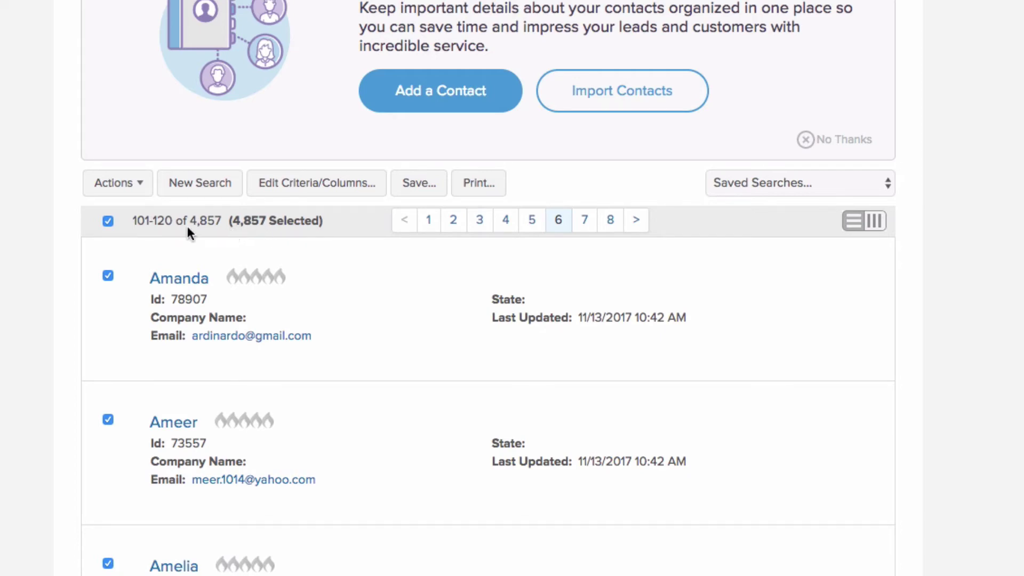
Open the Actions dropdown for the 4,857 selected contacts
{"action": "left_click", "coordinate": [133, 188]}
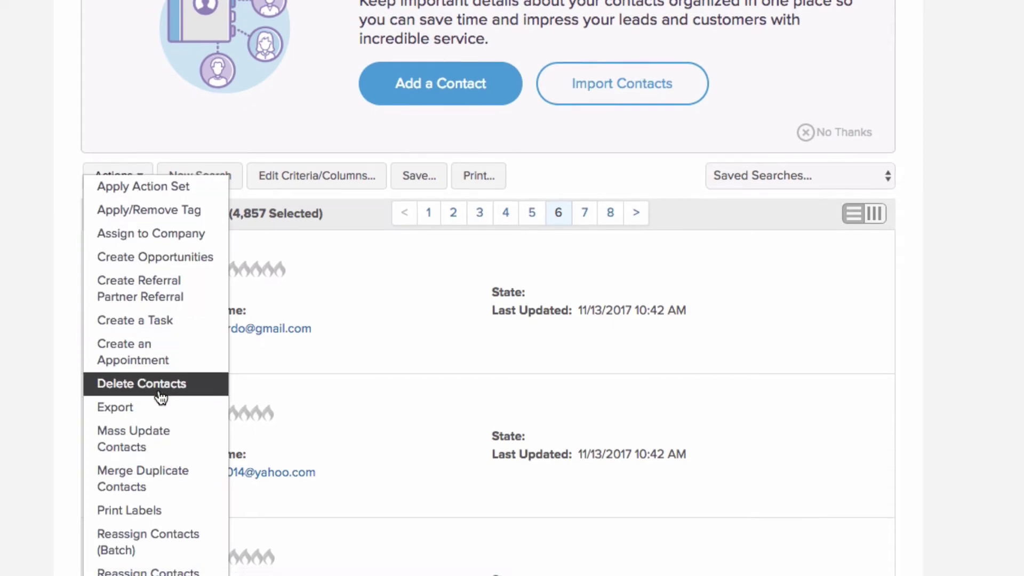
{"action": "scroll", "coordinate": [156, 336], "scroll_direction": "down", "scroll_amount": 5}
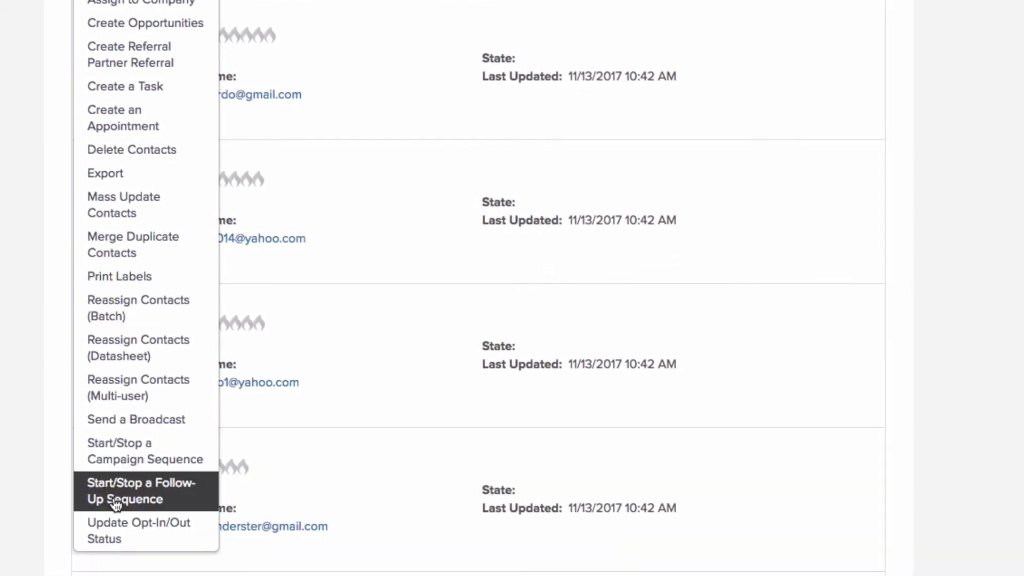
Open Update Opt-In/Out Status for the 4,857 contacts and choose Opt-Out
{"action": "left_click", "coordinate": [175, 540]}
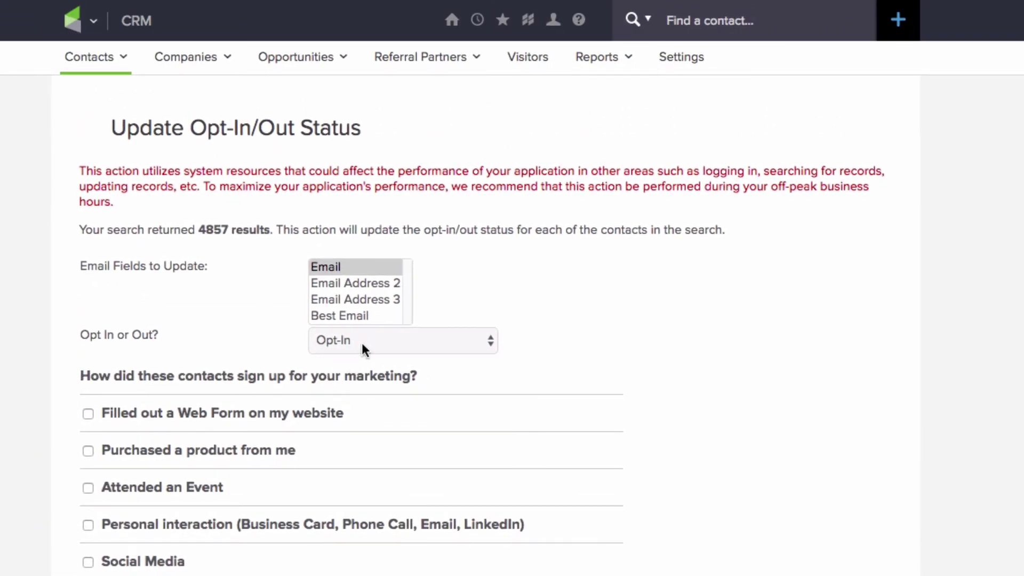
{"action": "left_click", "coordinate": [362, 342]}
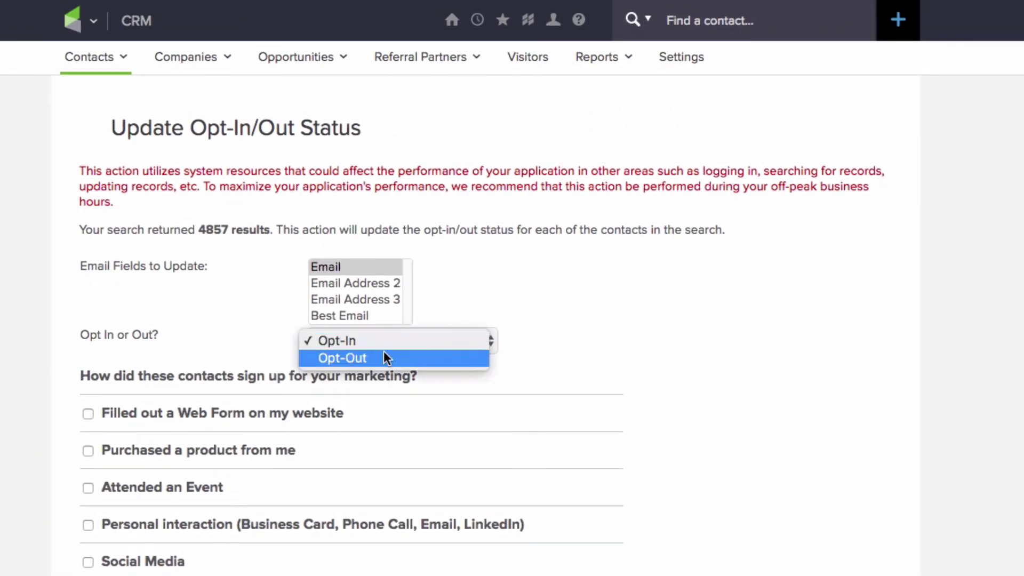
{"action": "left_click", "coordinate": [380, 357]}
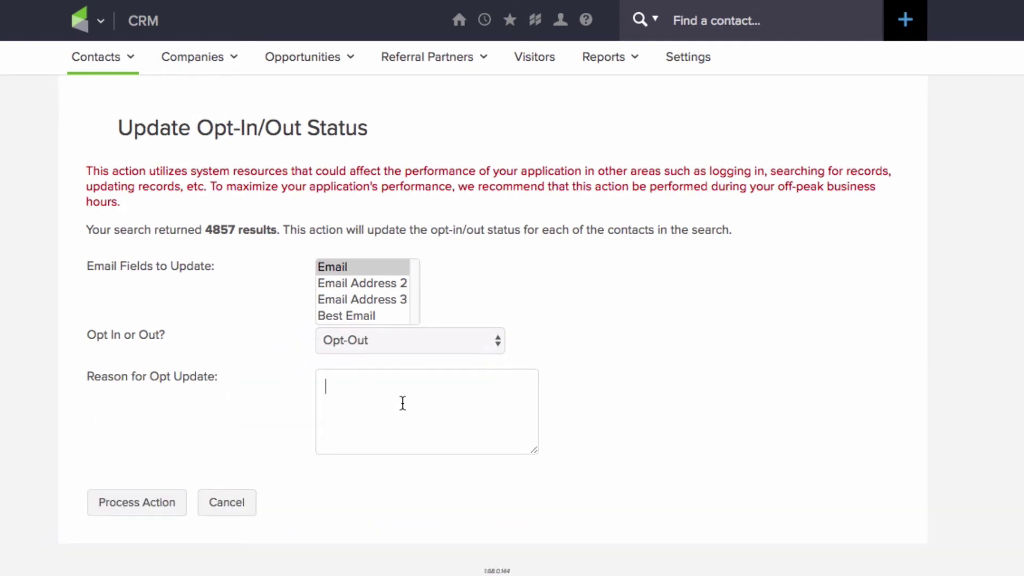